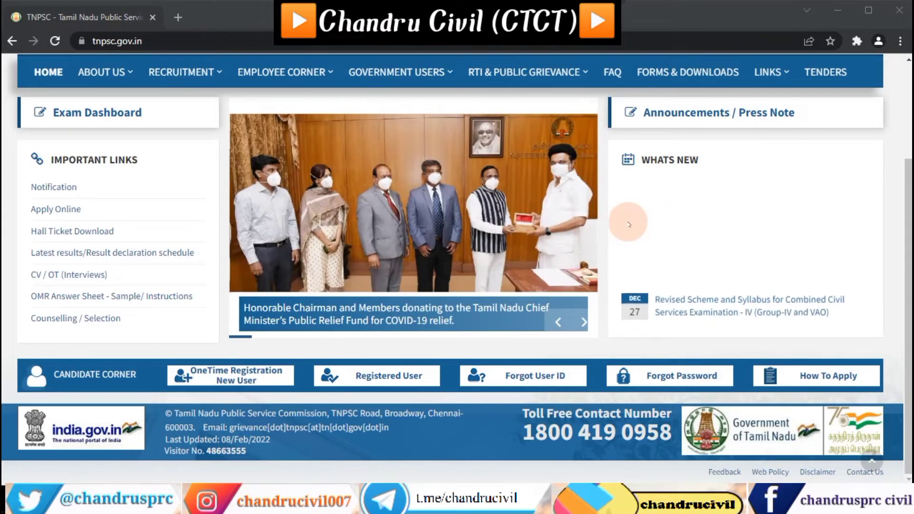
Step: Open a second Tamil Nadu Public Service Commission tab next to the tnpsc.gov.in homepage
mouse_move(539, 60)
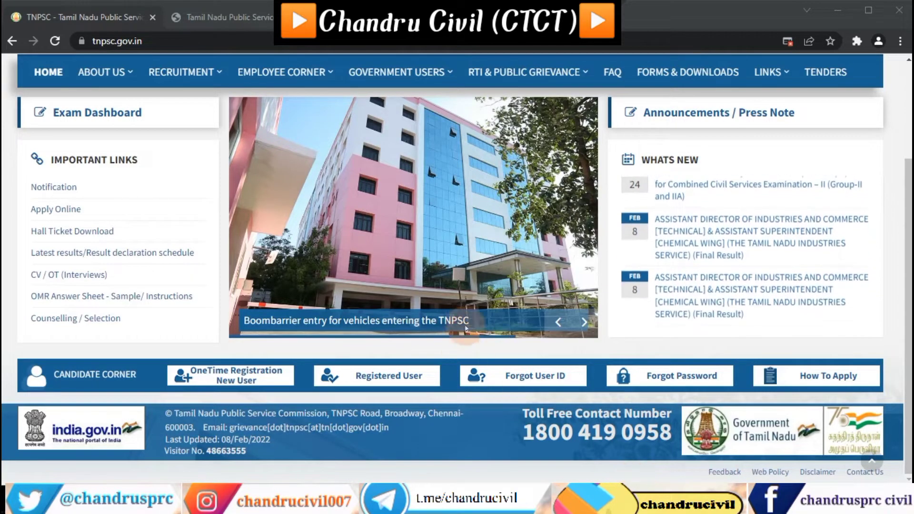
scroll(590, 318, "up", 3)
scroll(590, 318, "down", 3)
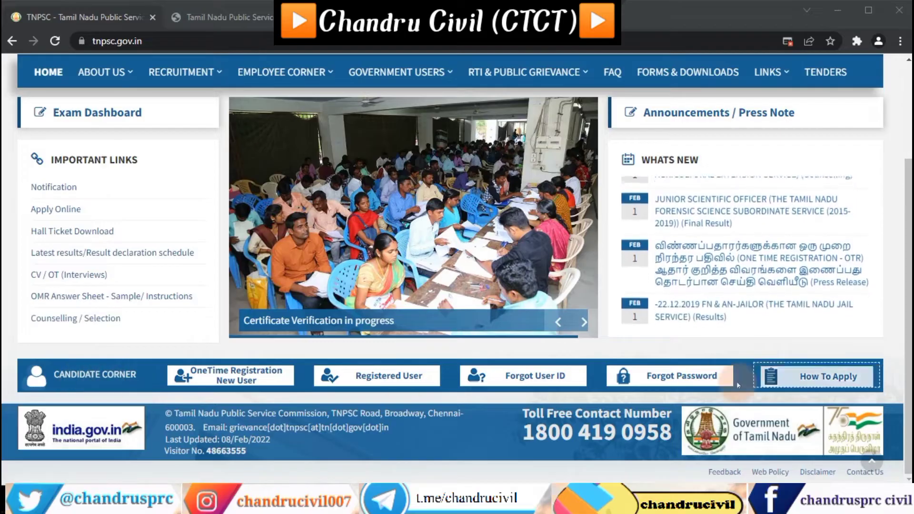
scroll(739, 385, "up", 3)
scroll(400, 380, "down", 3)
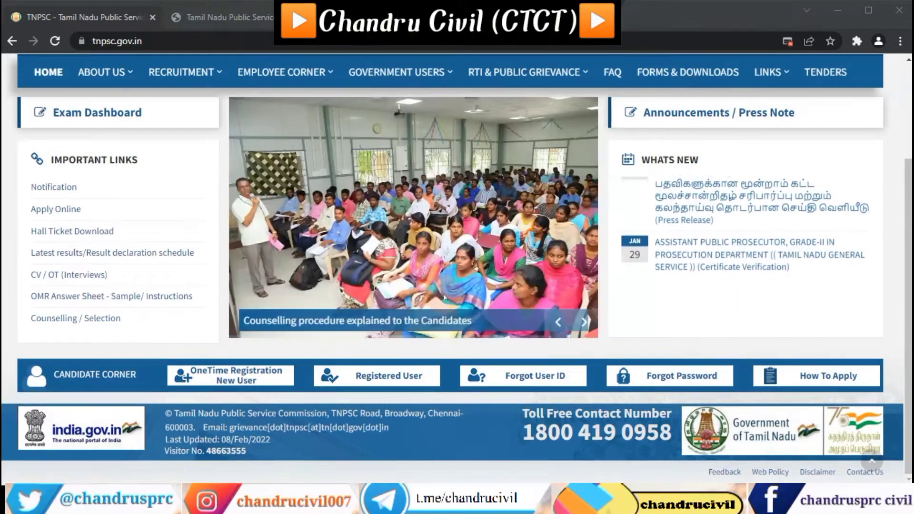
Step: Open the Forgot Login ID form from Registered User in a new tab and show it in English
left_click(374, 381)
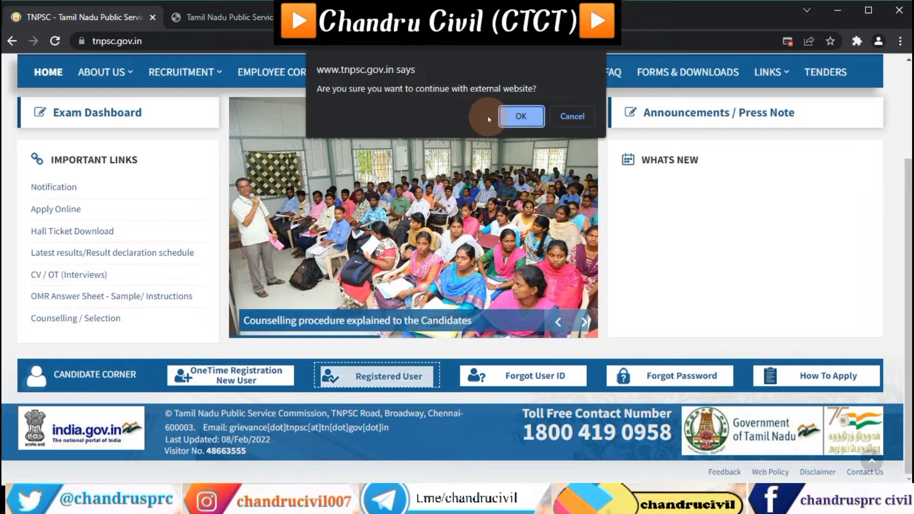
left_click(521, 116)
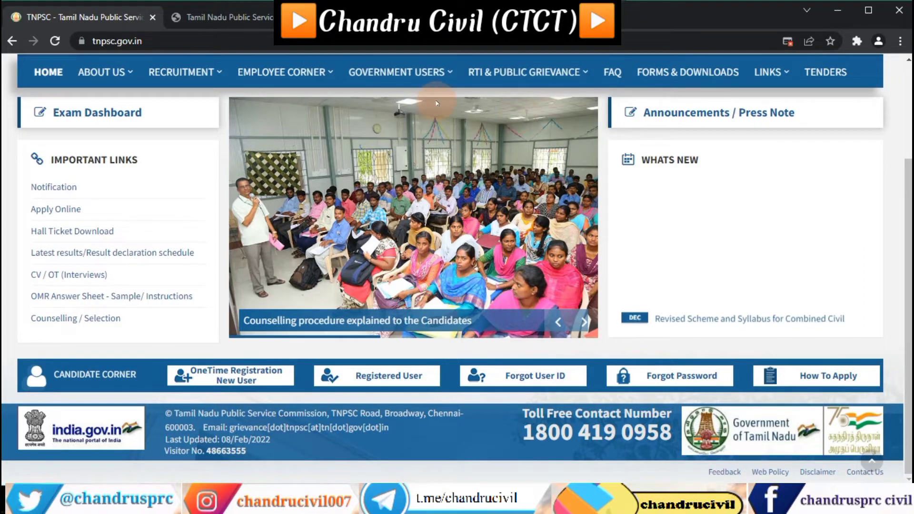
left_click(229, 19)
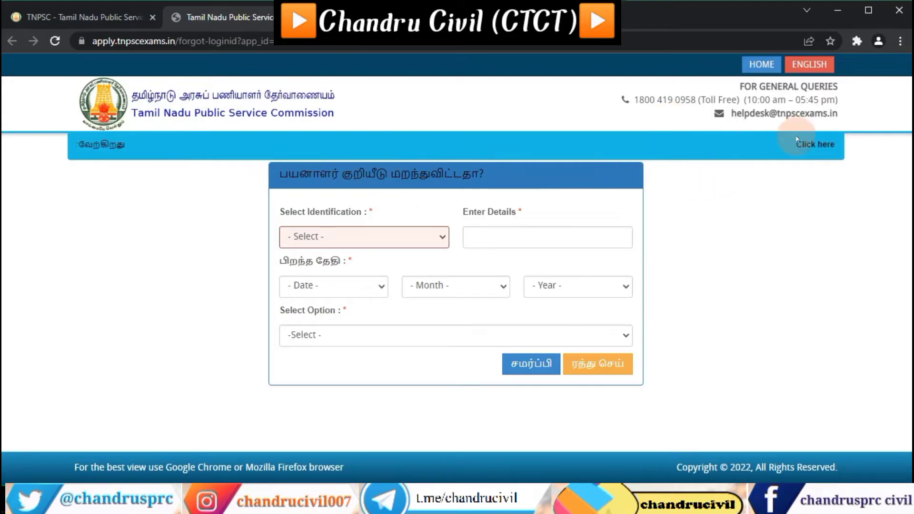
left_click(809, 63)
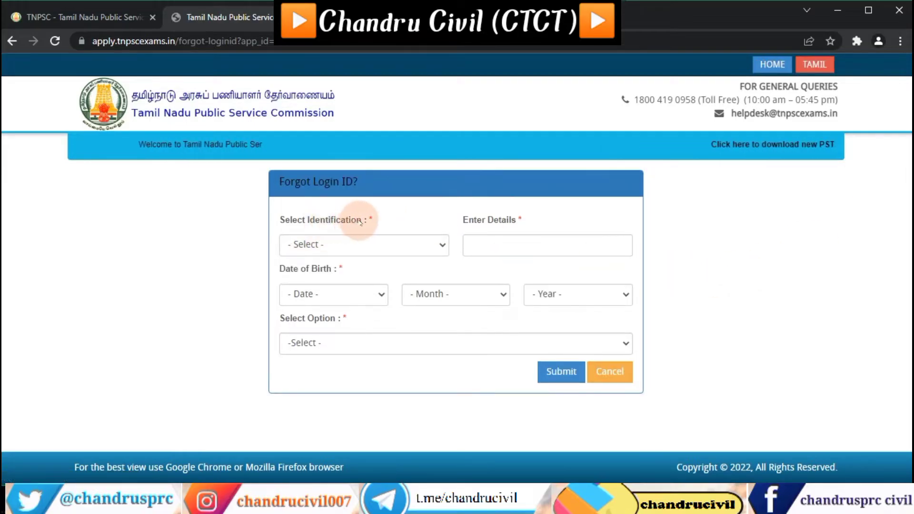
left_click(395, 251)
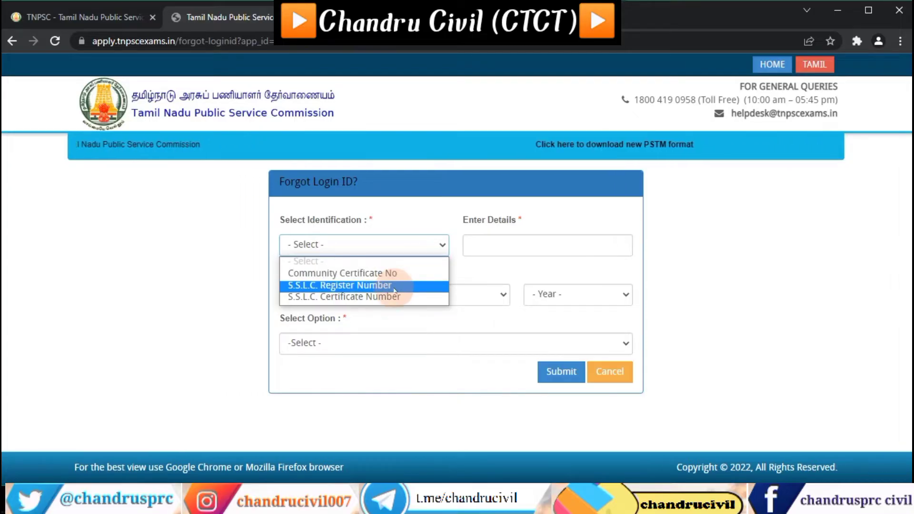
left_click(395, 287)
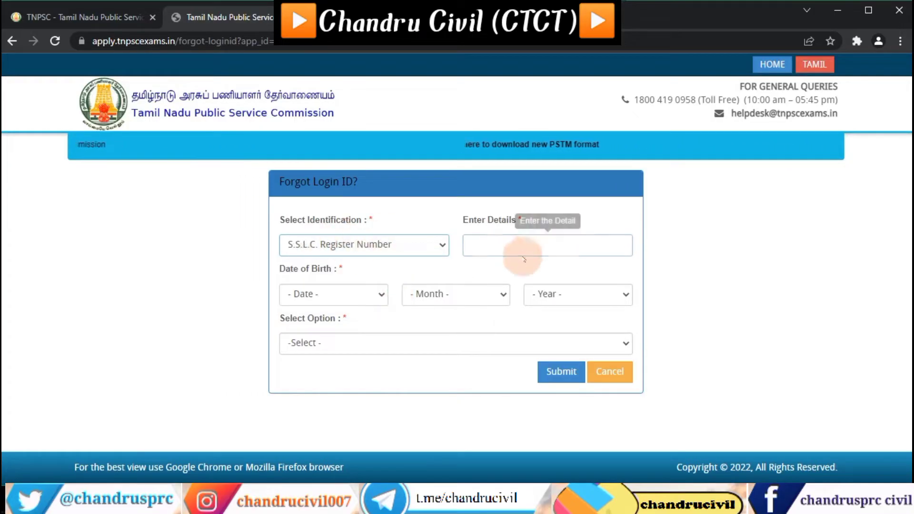
left_click(478, 244)
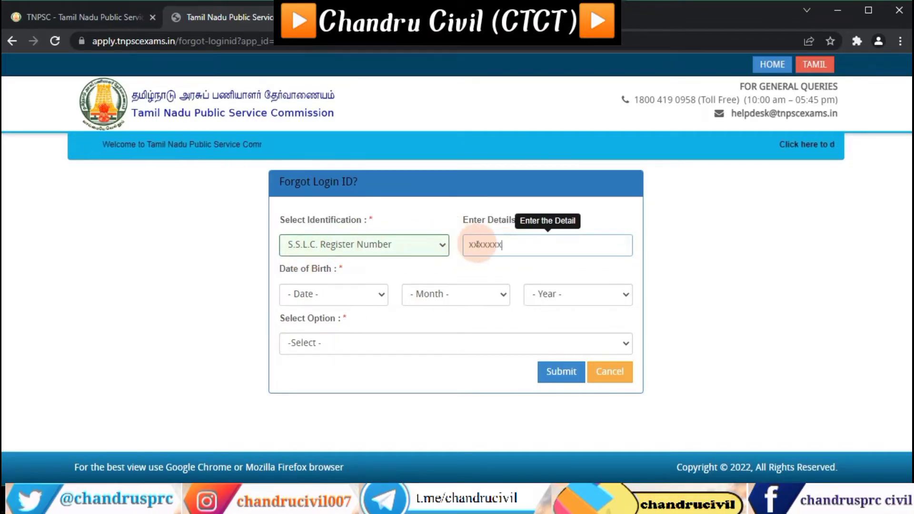
left_click(351, 296)
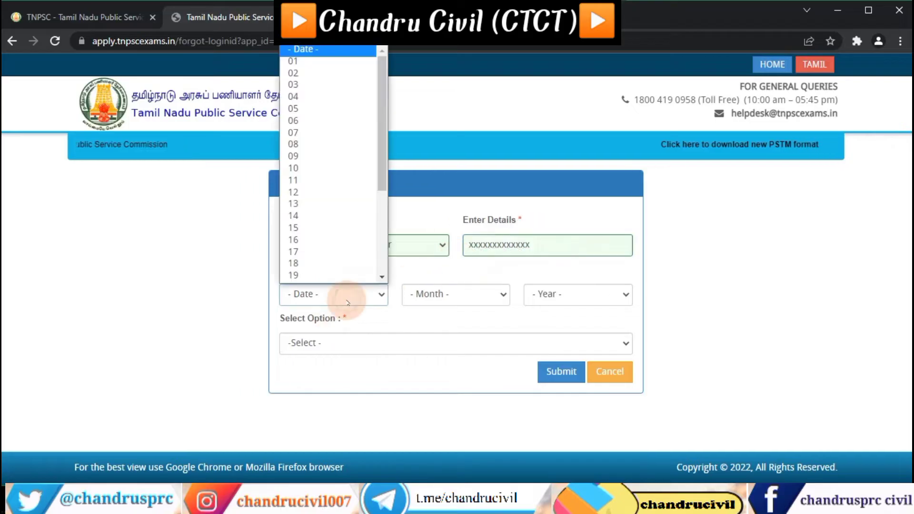
left_click(342, 75)
left_click(465, 294)
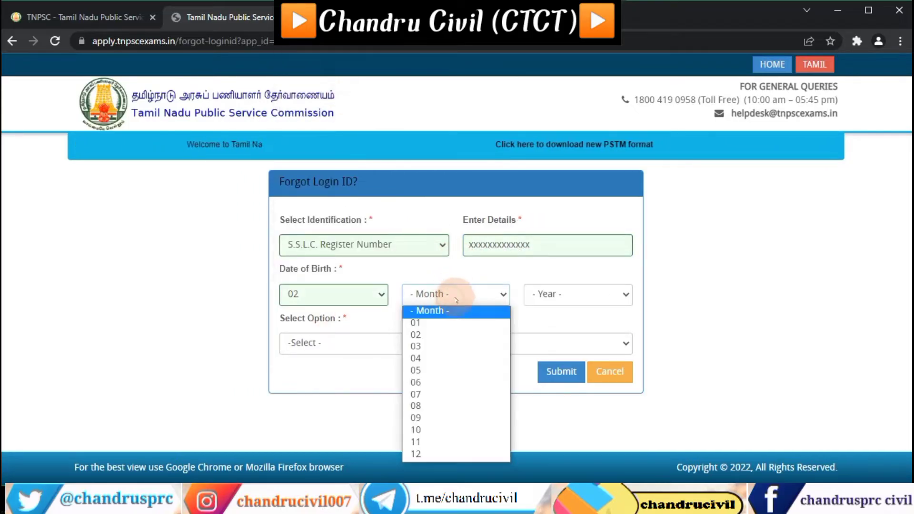
left_click(445, 430)
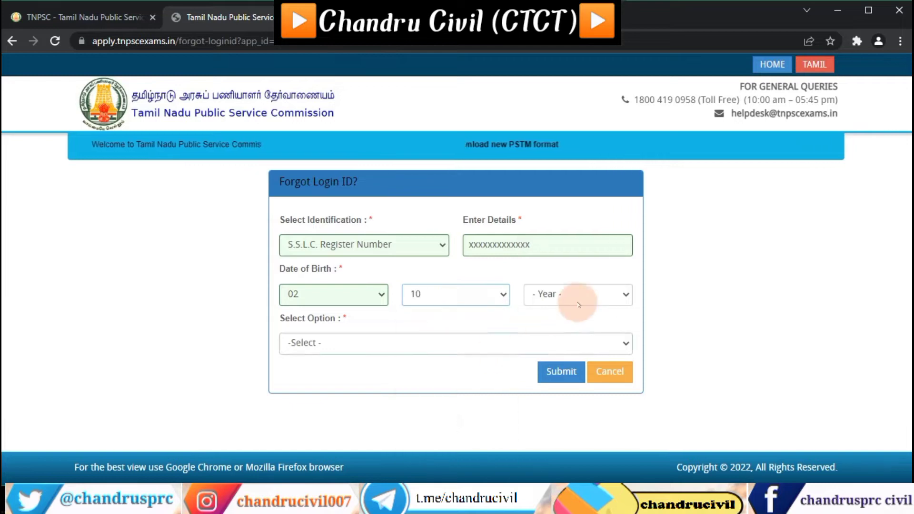
left_click(578, 297)
scroll(584, 239, "down", 5)
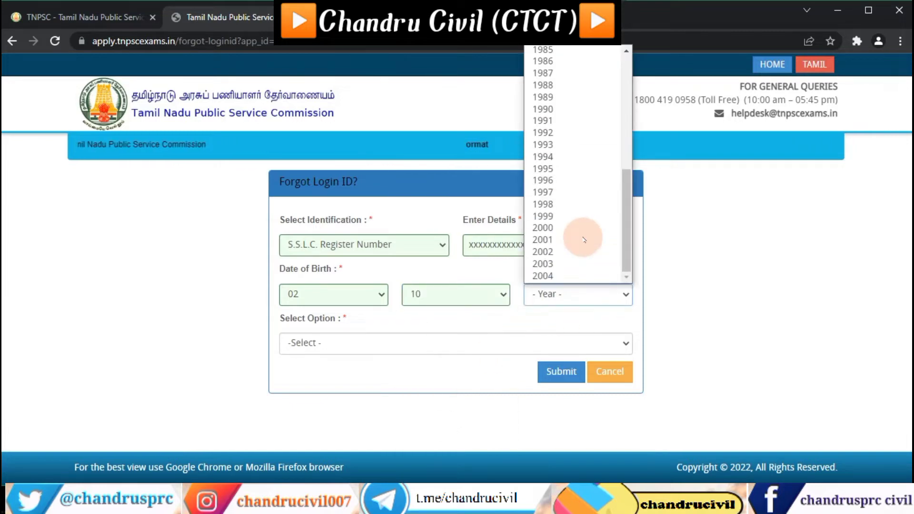
left_click(582, 193)
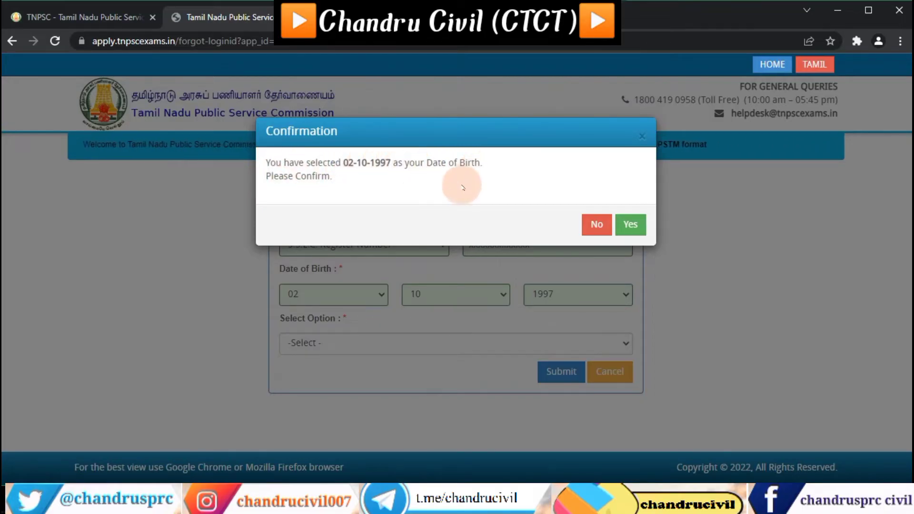
Step: Confirm birth year 1997, choose Registered Email for recovery, and enter the registered e-mail address
left_click(632, 226)
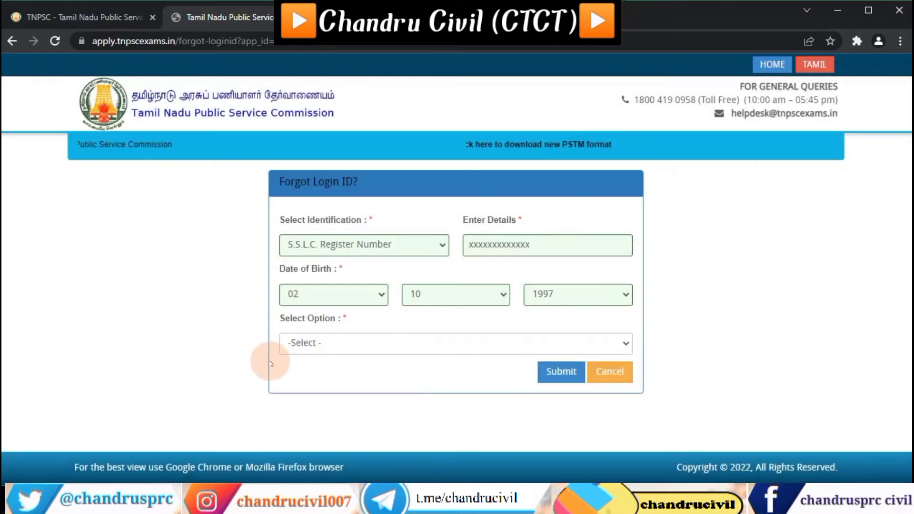
left_click(326, 344)
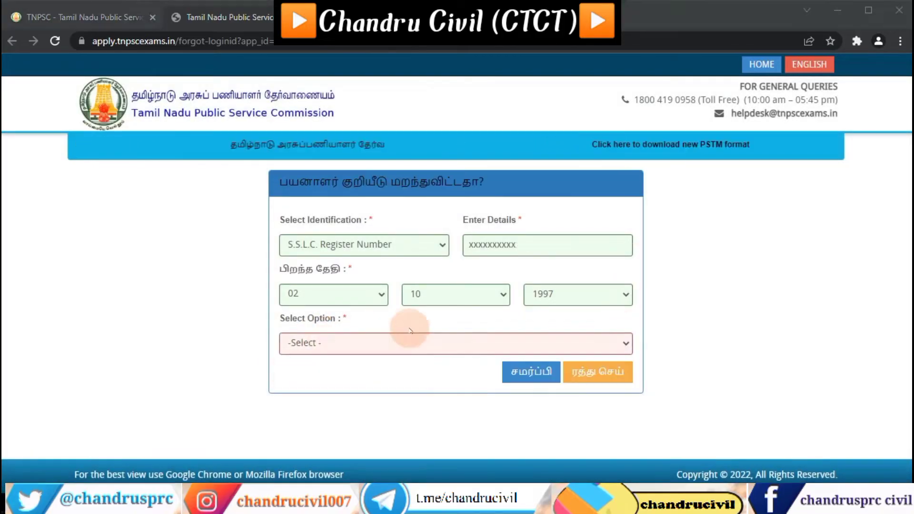
left_click(405, 344)
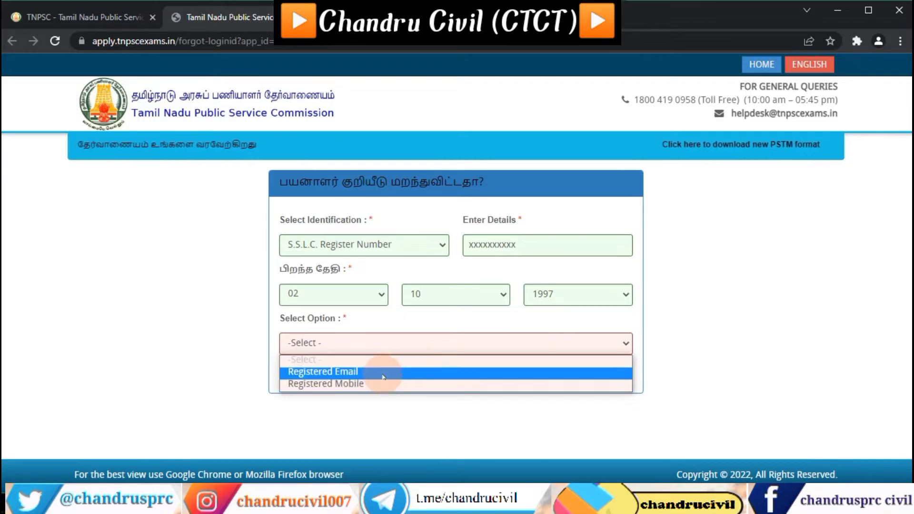
left_click(383, 372)
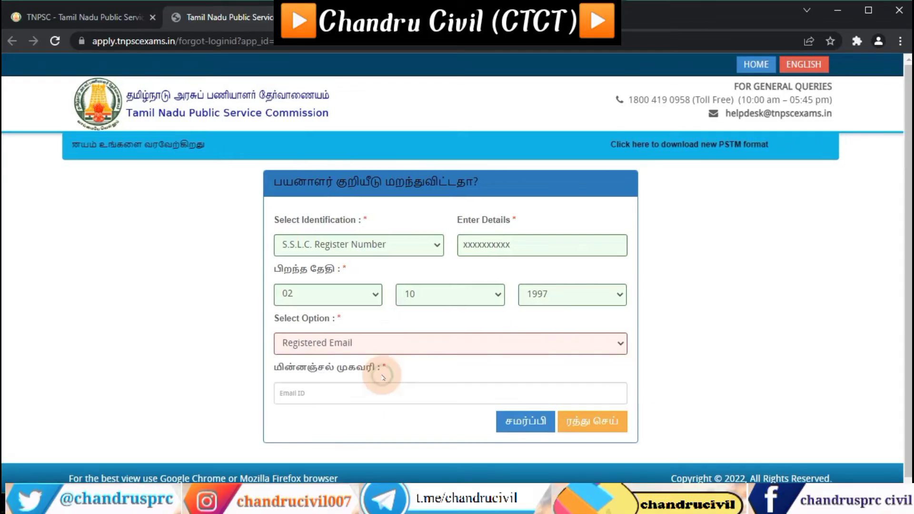
left_click(343, 391)
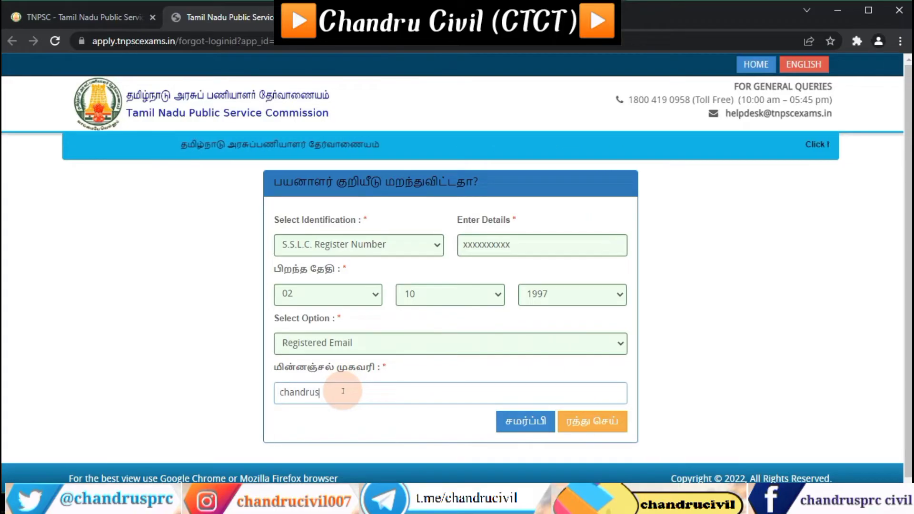
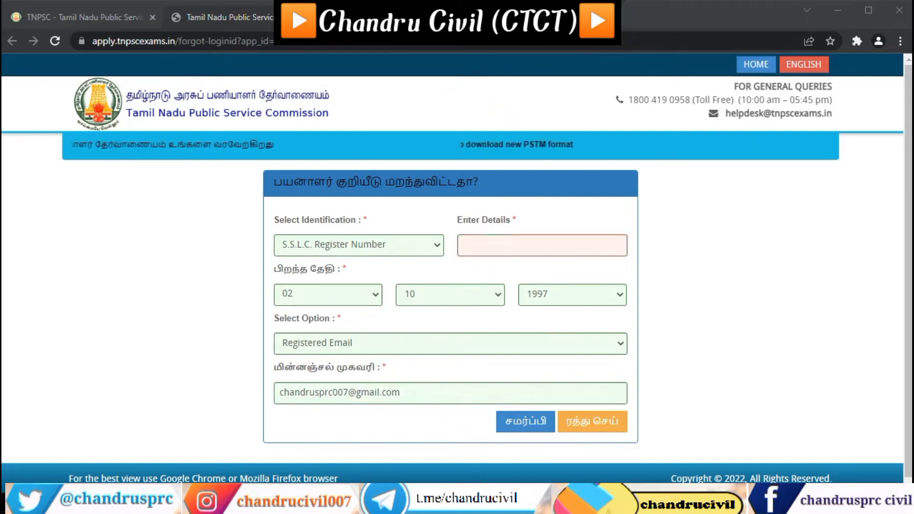
Step: Submit the Forgot Login ID form, note the recovered Login ID, and go back to HOME
left_click(520, 431)
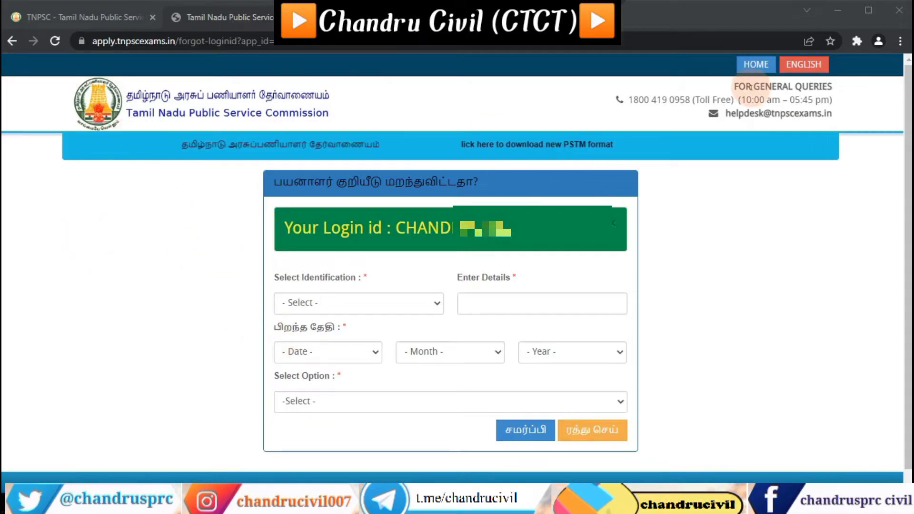
left_click(752, 63)
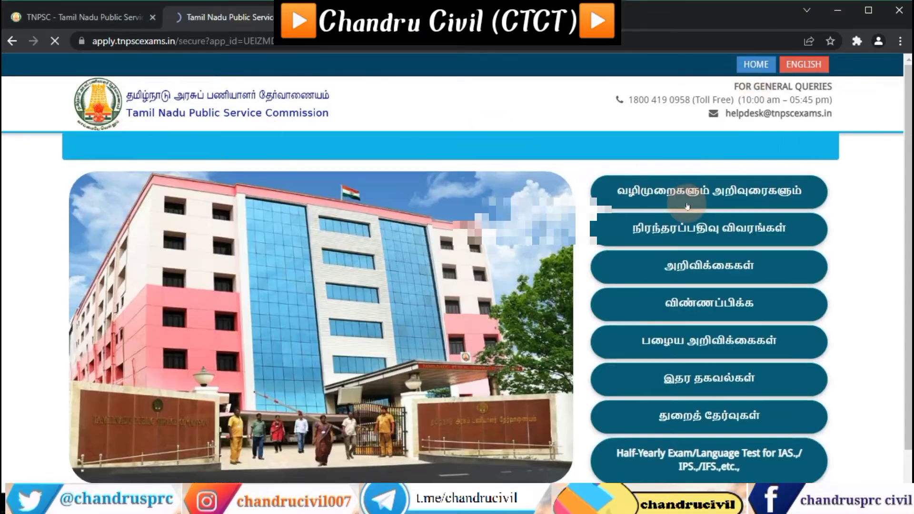
Step: Open the Forgot password form from OTR and set the birth day to 02
left_click(691, 237)
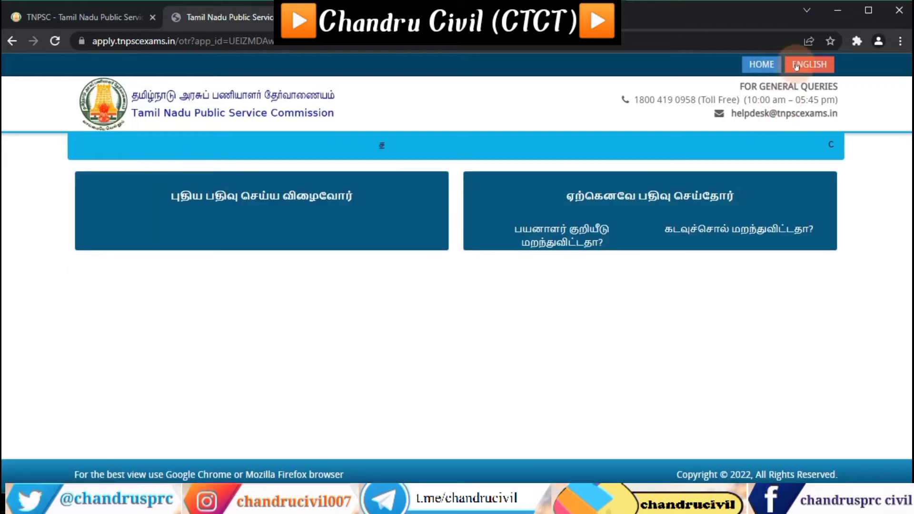
left_click(714, 230)
left_click(342, 249)
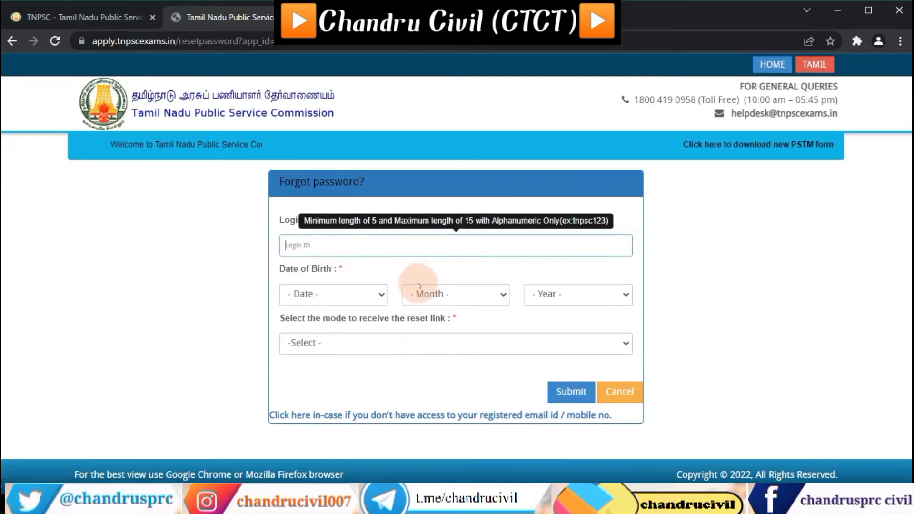
left_click(376, 296)
left_click(333, 72)
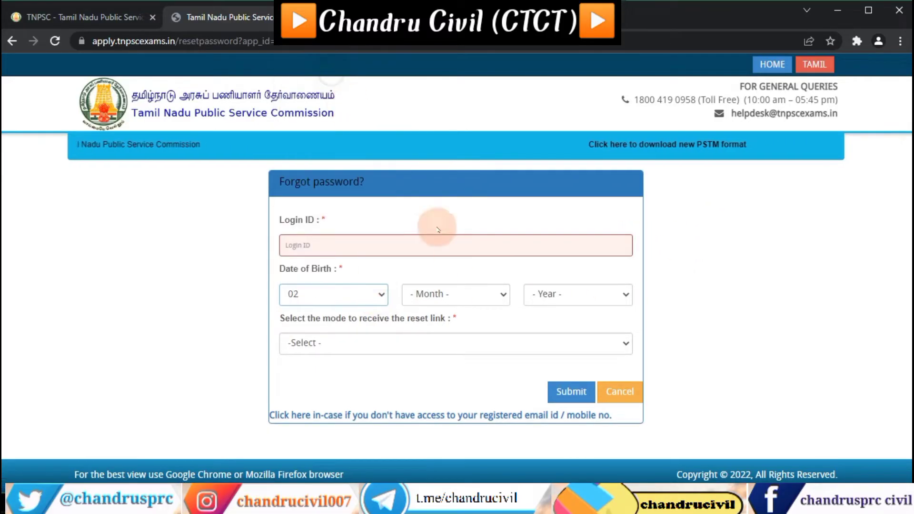
left_click(463, 286)
left_click(464, 287)
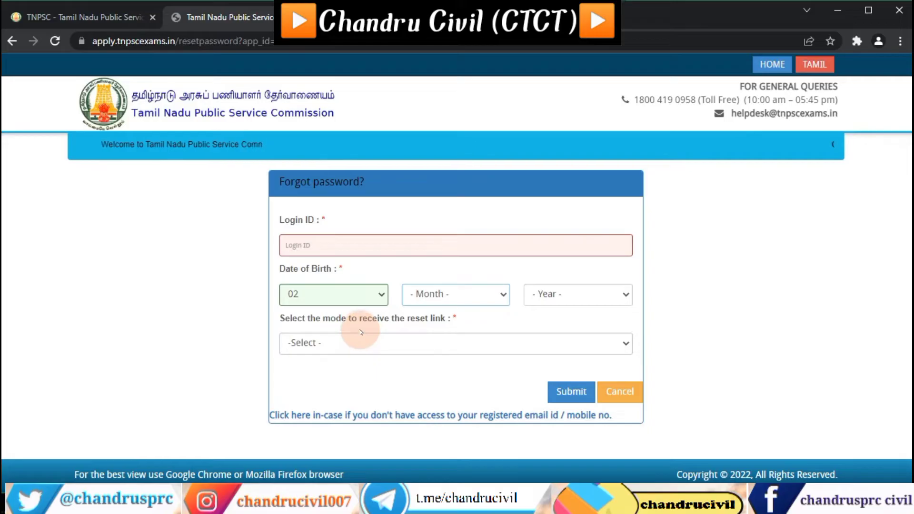
Step: Set the reset link to Registered Email and submit the incomplete form, triggering the required-data error
left_click(337, 348)
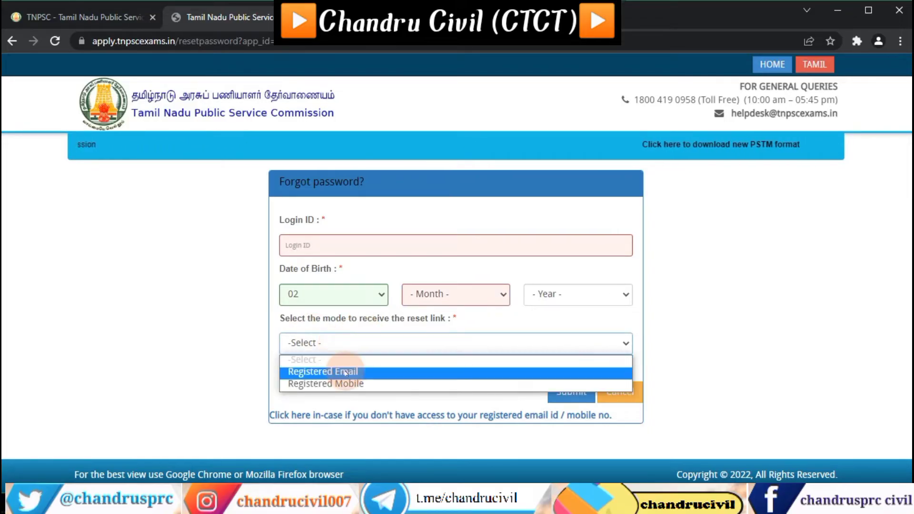
left_click(345, 372)
left_click(349, 343)
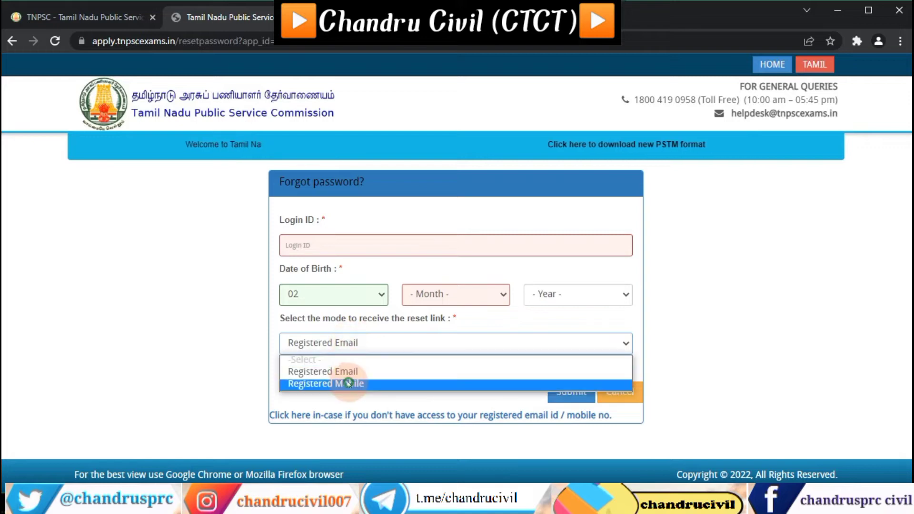
left_click(355, 381)
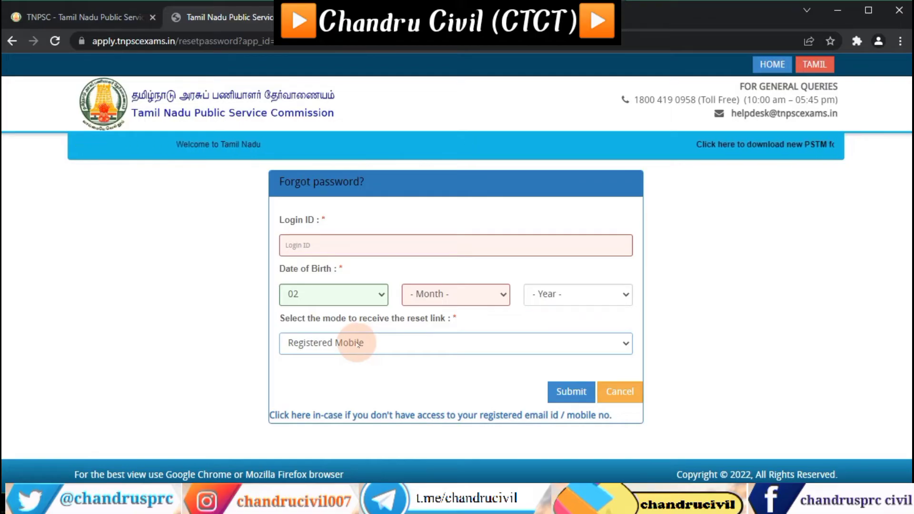
left_click(359, 344)
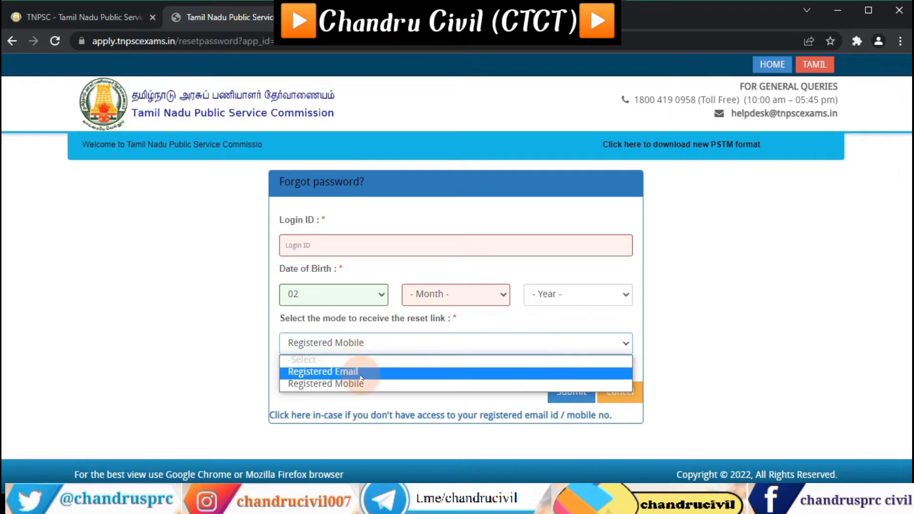
left_click(359, 372)
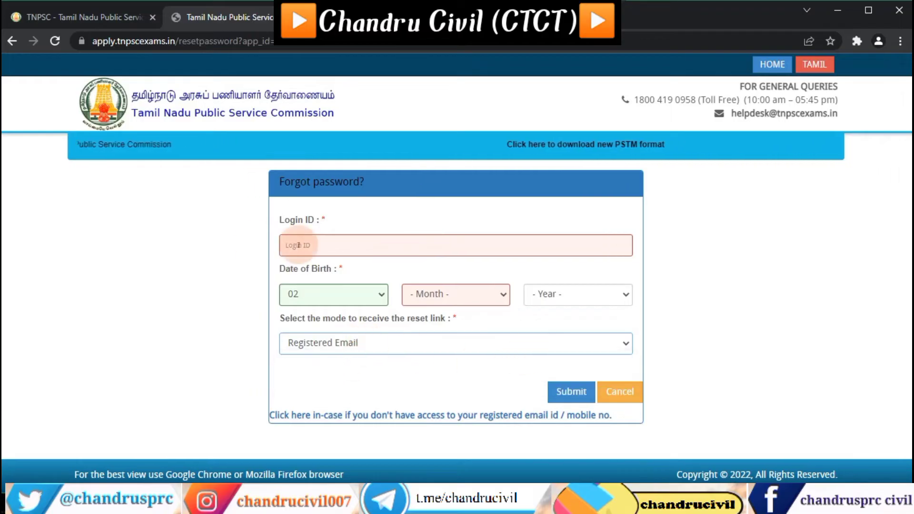
left_click(566, 392)
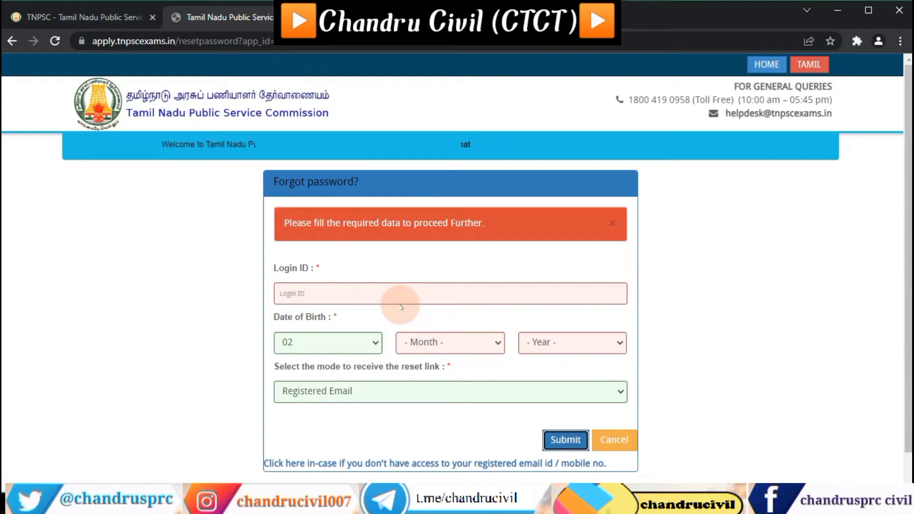
scroll(402, 307, "down", 1)
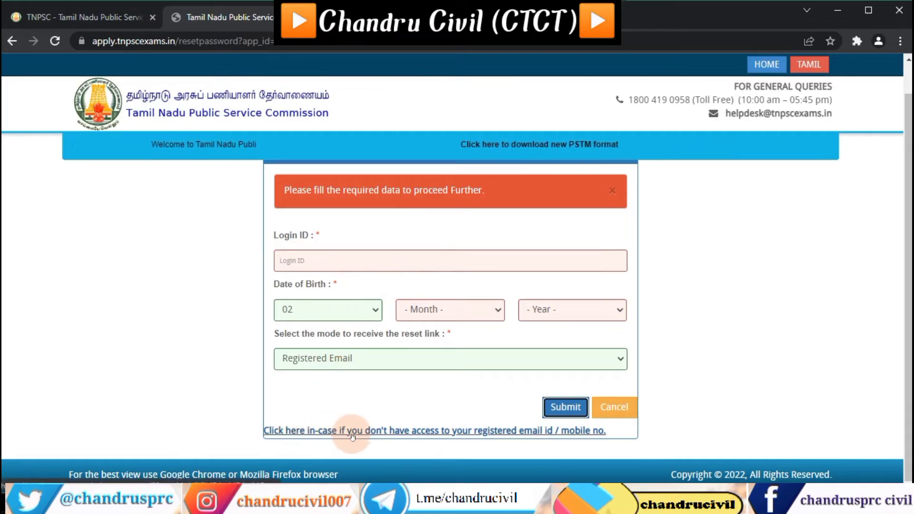
Step: Open the reset form for users without registered email or mobile access and review its blank fields
left_click(442, 431)
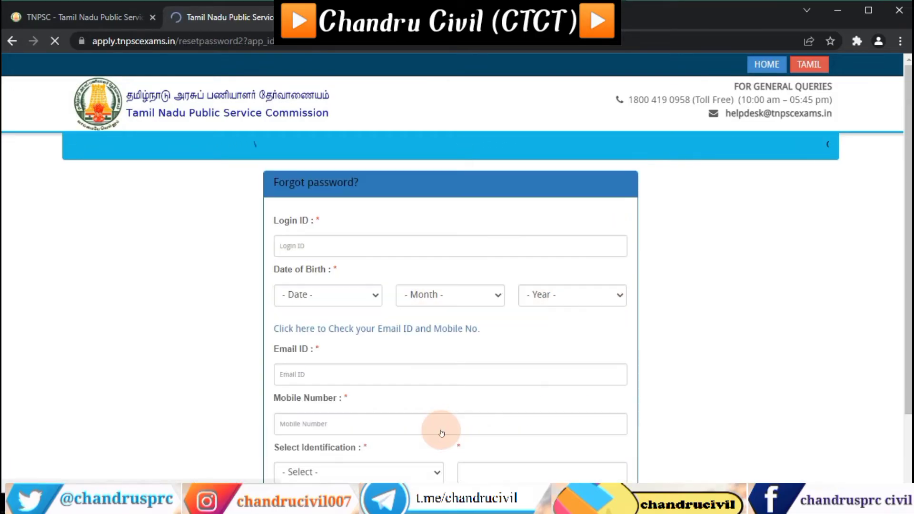
scroll(837, 333, "down", 3)
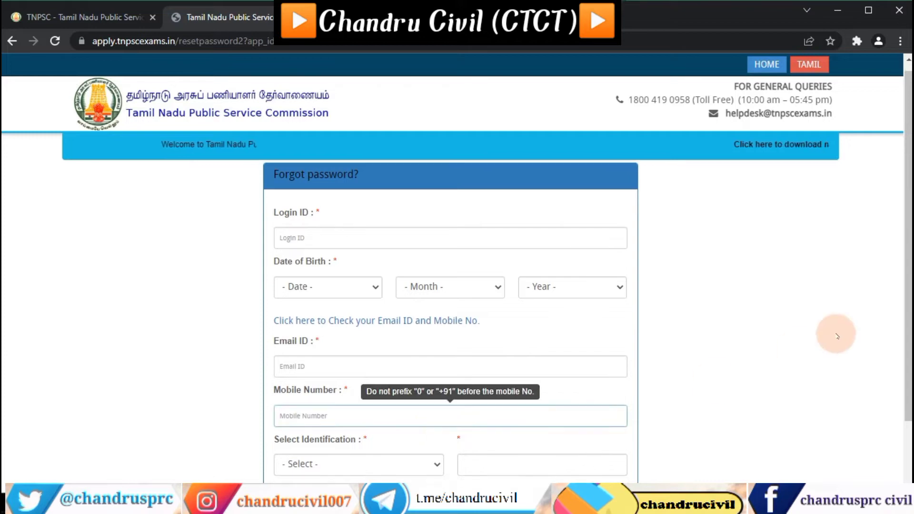
scroll(714, 317, "up", 3)
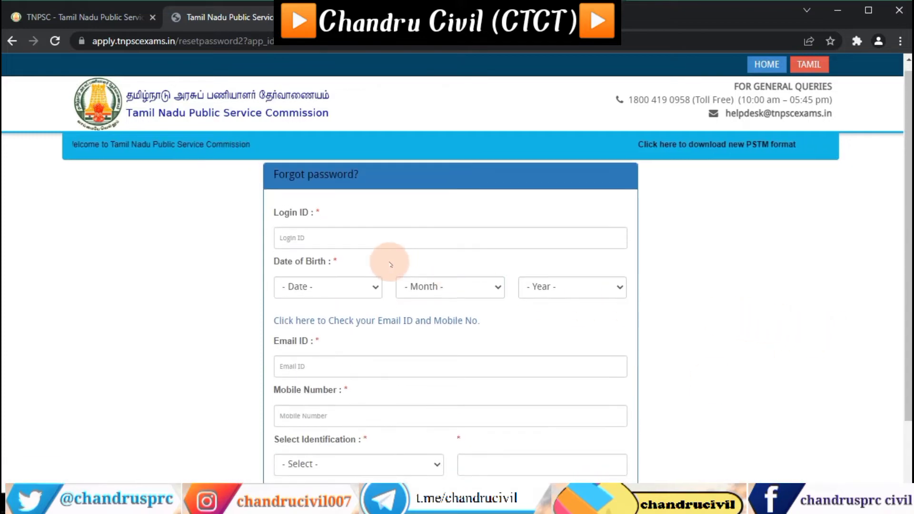
scroll(388, 259, "down", 2)
scroll(286, 224, "up", 2)
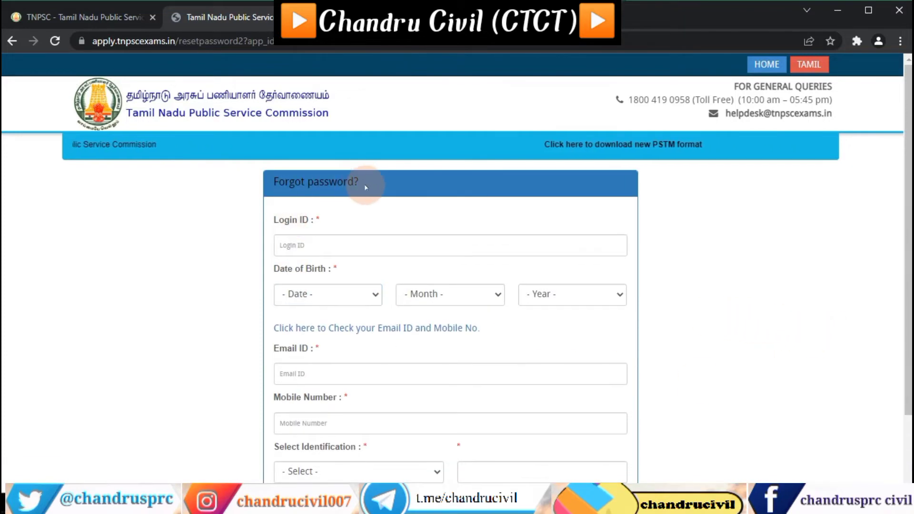
scroll(310, 224, "down", 2)
left_click(306, 180)
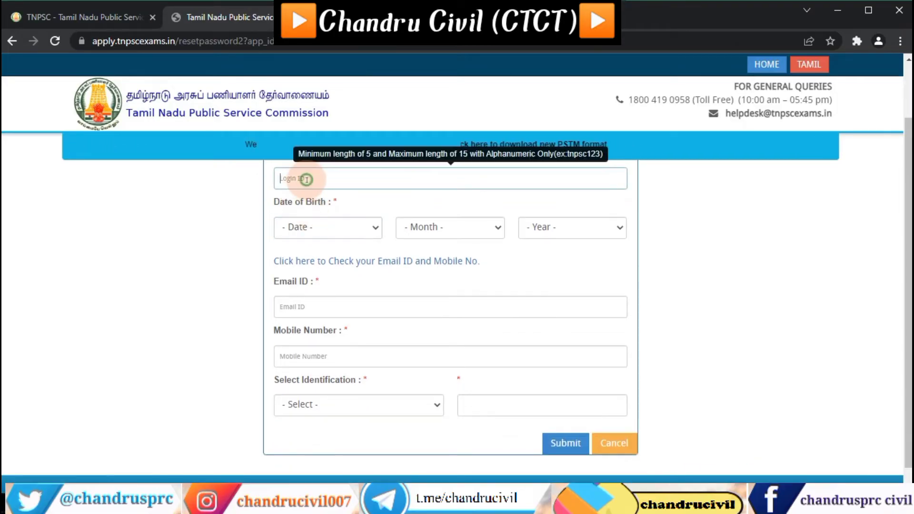
scroll(333, 210, "up", 2)
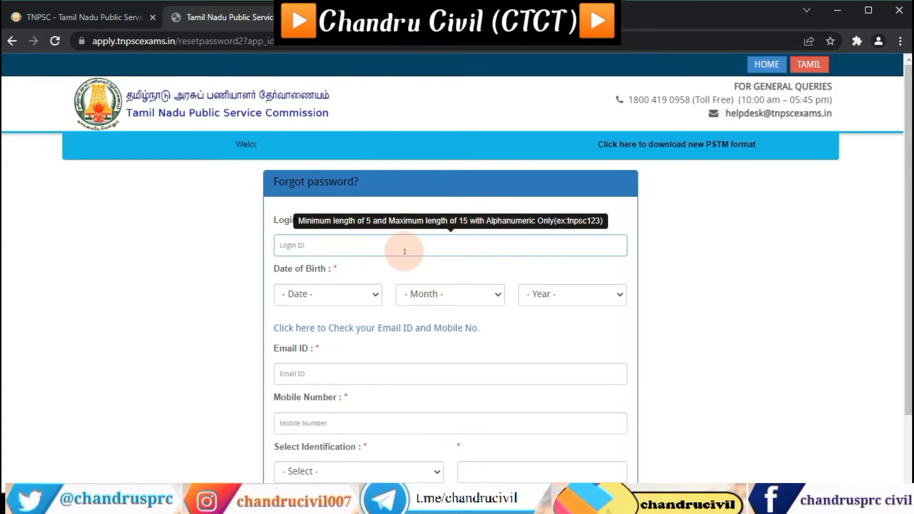
scroll(323, 292, "down", 2)
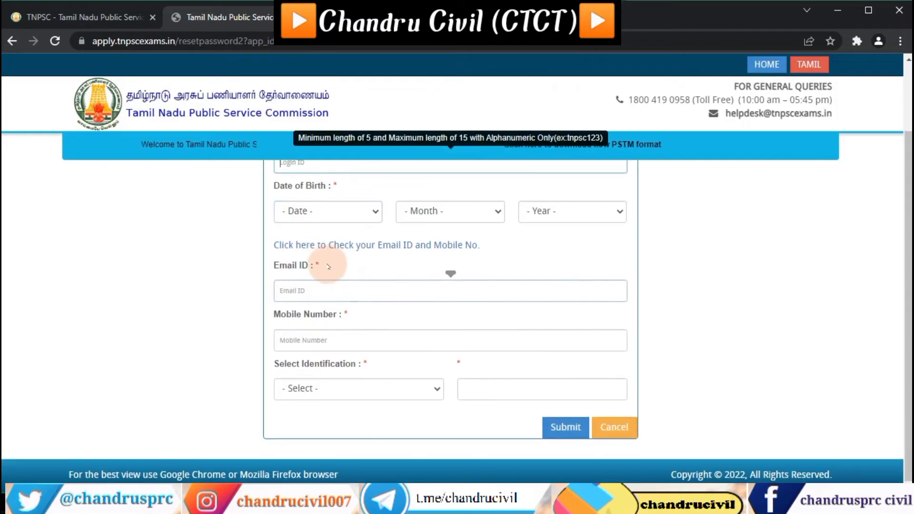